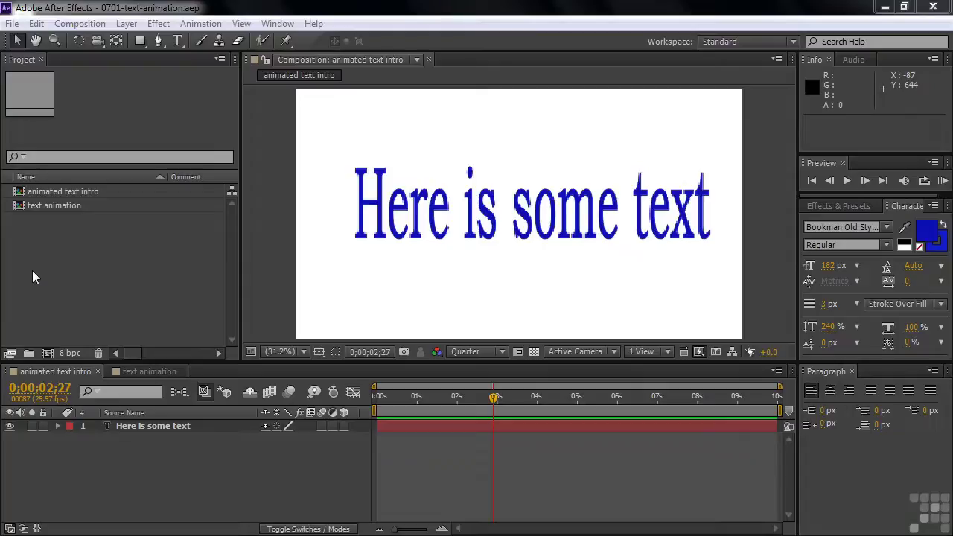
Try out the text layer's transform properties with position 223.3, 642.6, scale 97% and rotation -1°
{"action": "left_click", "coordinate": [58, 426]}
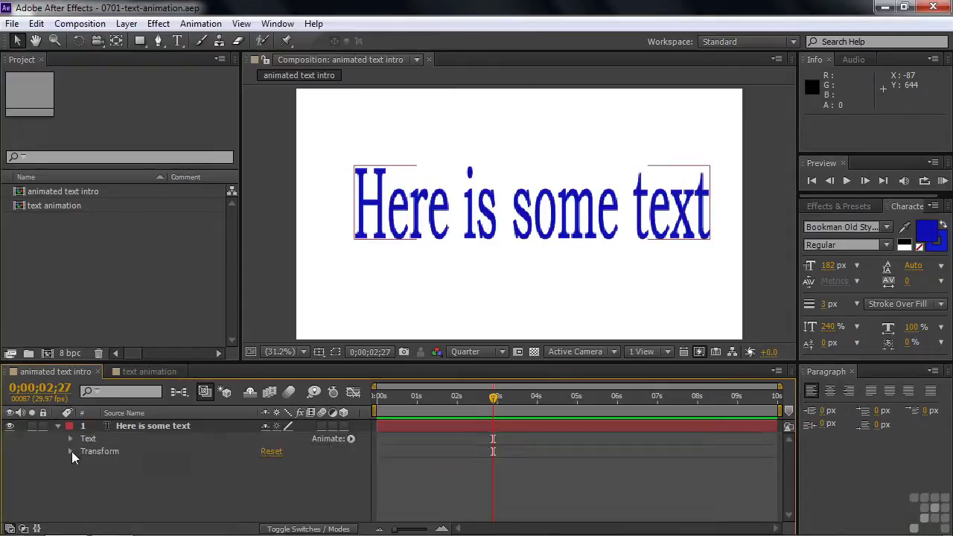
{"action": "left_click", "coordinate": [70, 452]}
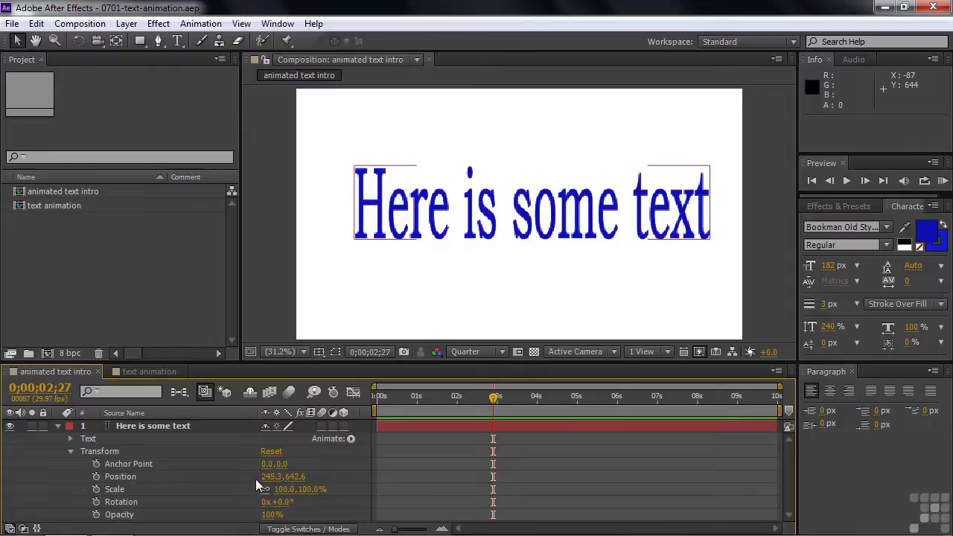
{"action": "mouse_move", "coordinate": [269, 478]}
{"action": "left_mouse_down"}
{"action": "mouse_move", "coordinate": [239, 477]}
{"action": "mouse_move", "coordinate": [307, 484]}
{"action": "mouse_move", "coordinate": [247, 487]}
{"action": "mouse_move", "coordinate": [280, 489]}
{"action": "mouse_move", "coordinate": [260, 488]}
{"action": "left_mouse_up"}
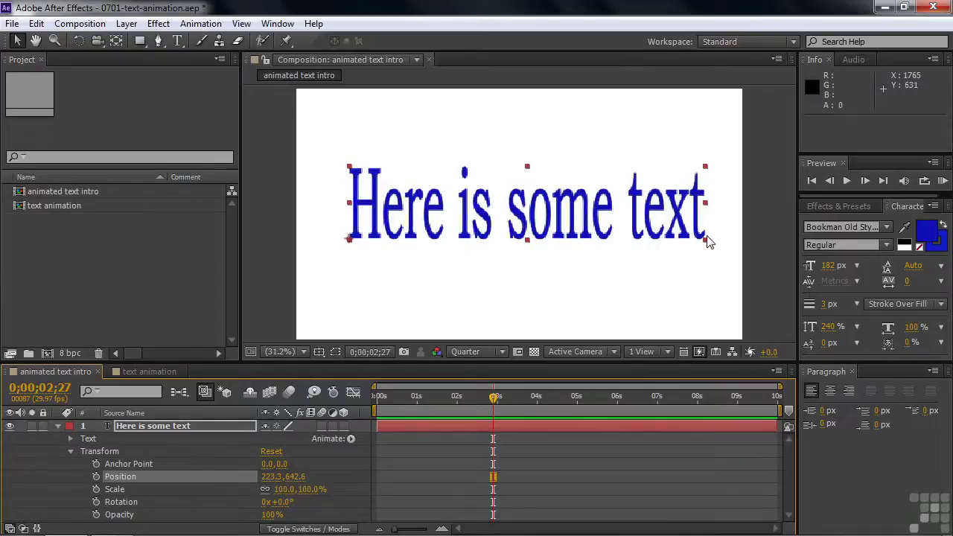
{"action": "left_click_drag", "start_coordinate": [279, 490], "coordinate": [281, 521]}
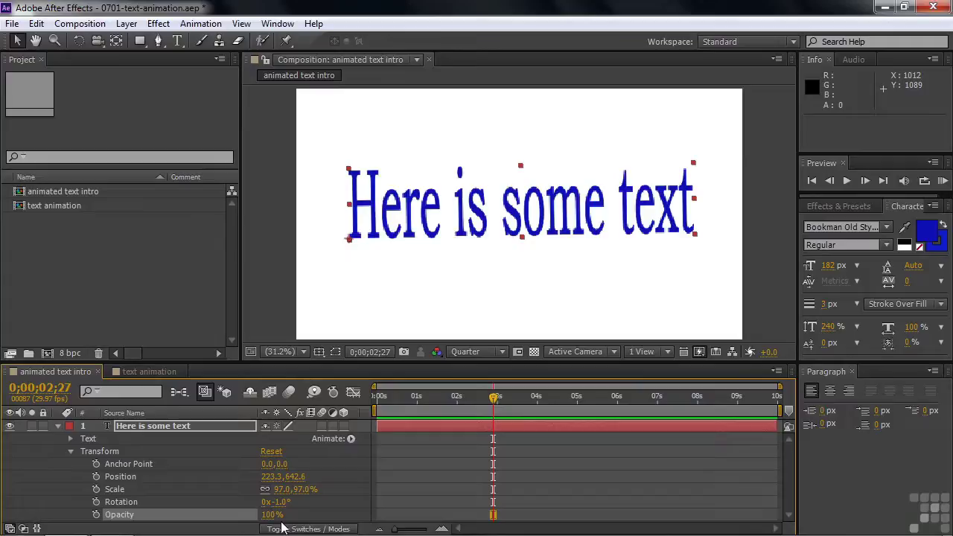
Reset the text layer's transform and move the text back to the middle of the frame, at about 210, 671
{"action": "left_click", "coordinate": [272, 451]}
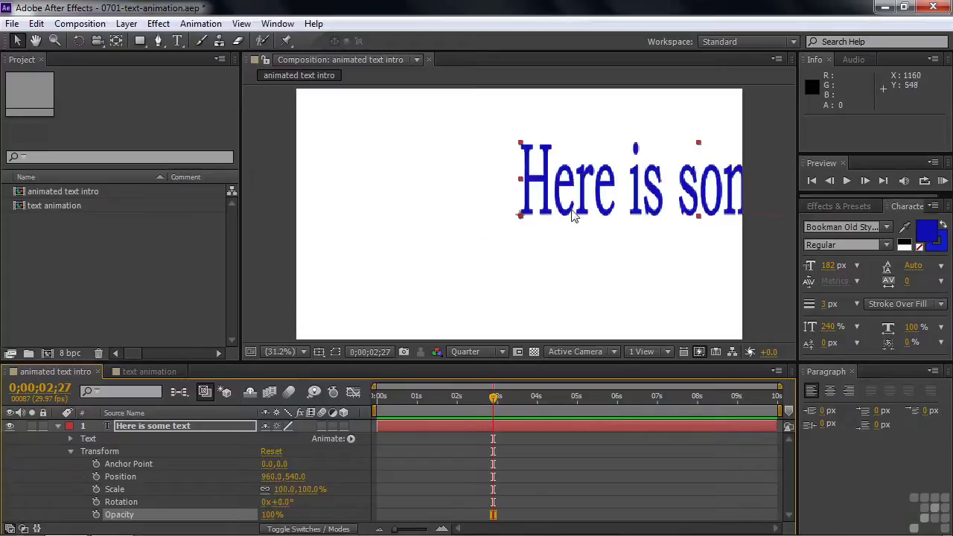
{"action": "left_click_drag", "start_coordinate": [578, 188], "coordinate": [403, 218]}
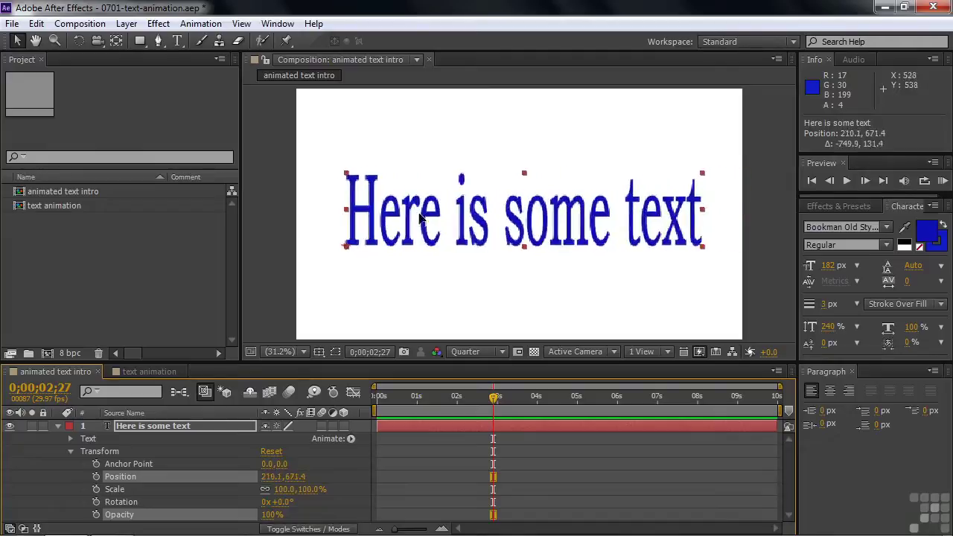
{"action": "left_click", "coordinate": [70, 451]}
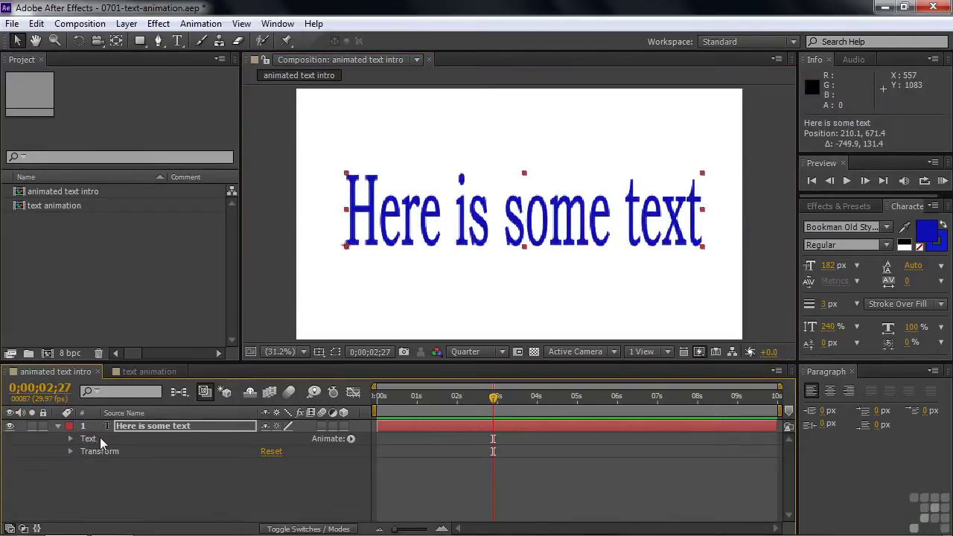
Add an RGB Fill Color animator to the text layer and expand its Range Selector 1 properties
{"action": "left_click", "coordinate": [350, 439]}
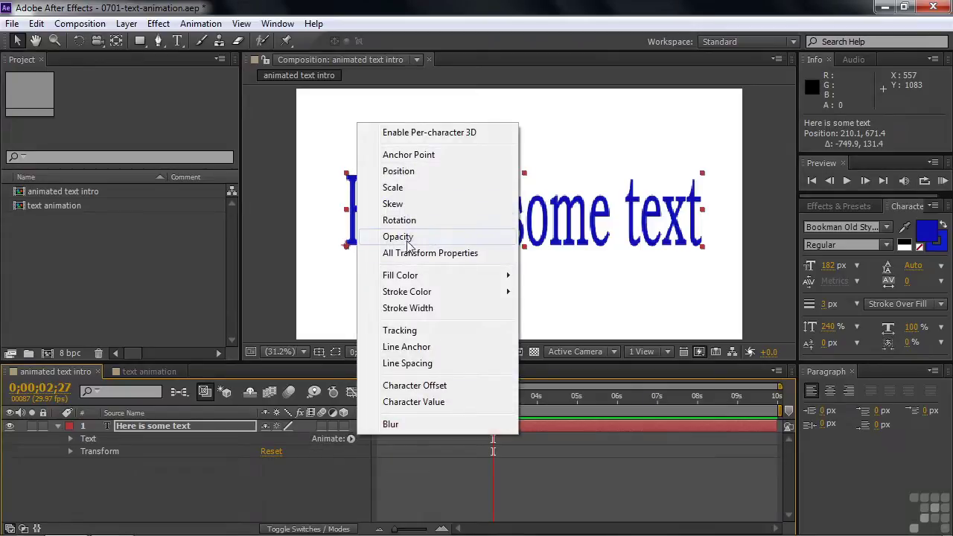
{"action": "mouse_move", "coordinate": [429, 281]}
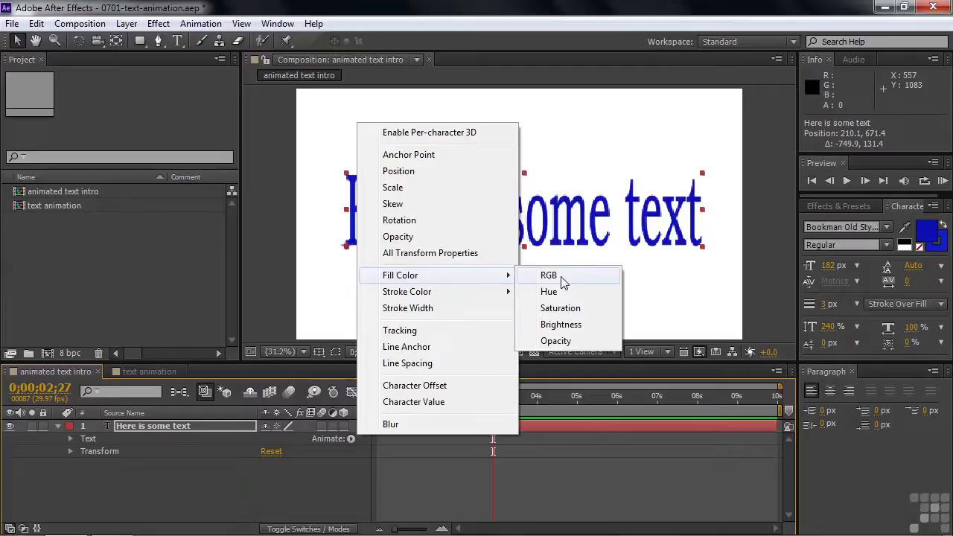
{"action": "left_click", "coordinate": [564, 277]}
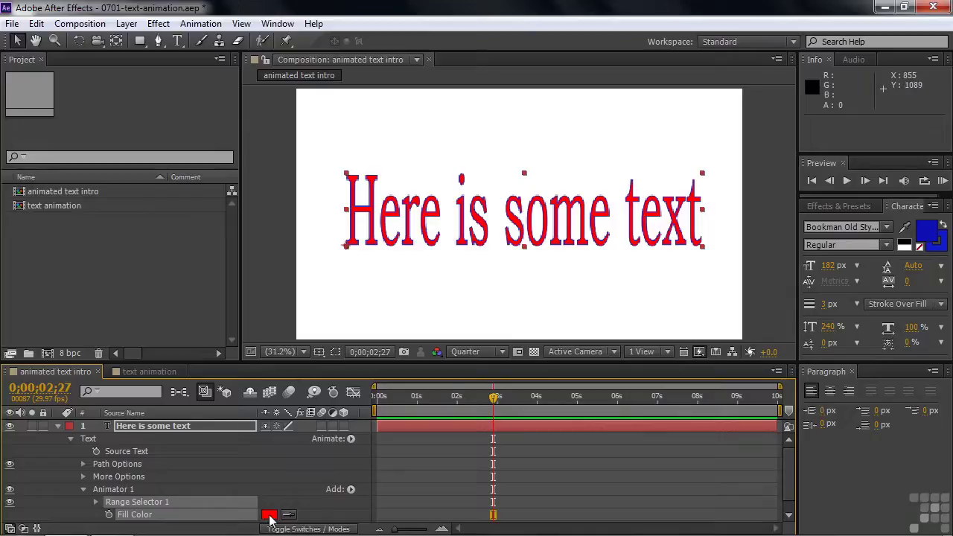
{"action": "left_click_drag", "start_coordinate": [793, 466], "coordinate": [791, 490]}
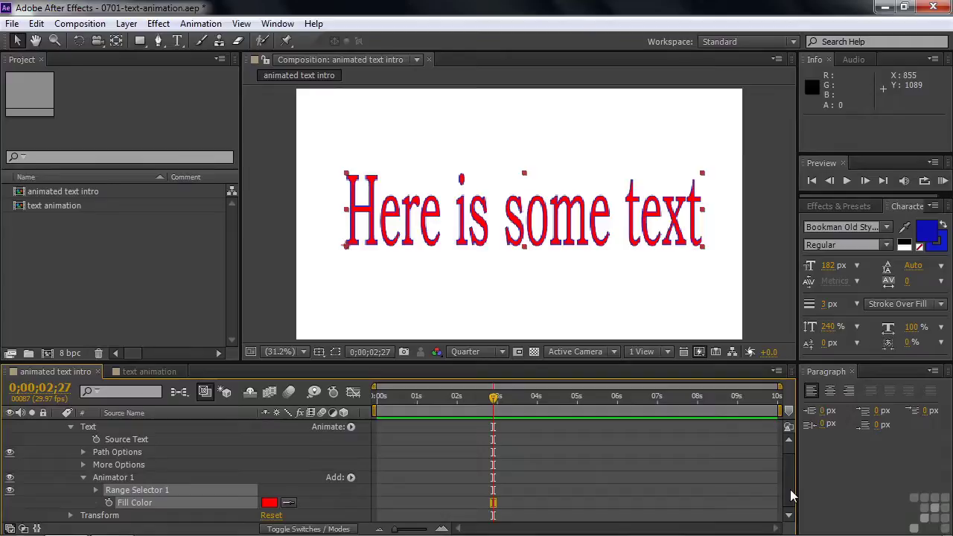
{"action": "left_click", "coordinate": [97, 491]}
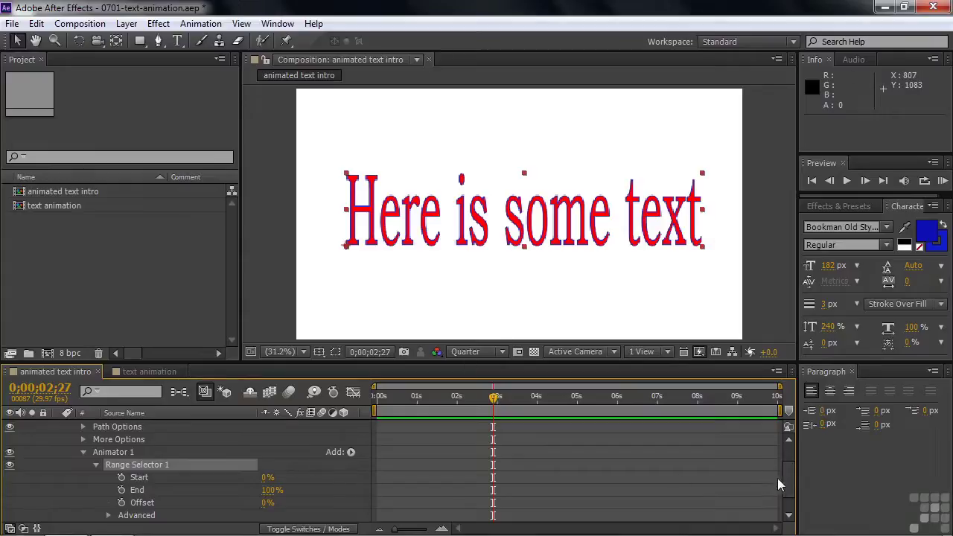
{"action": "scroll", "coordinate": [787, 482], "scroll_direction": "down", "scroll_amount": 2}
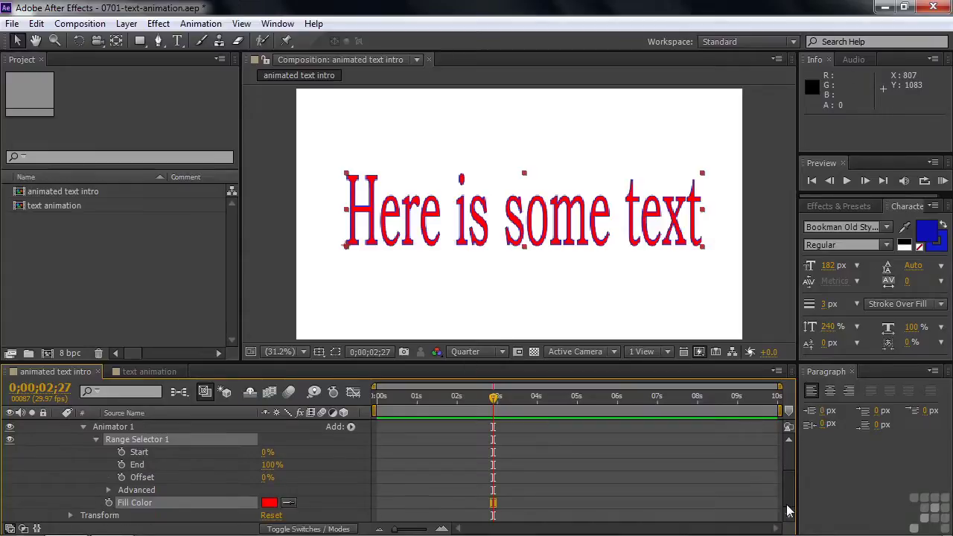
Set the animator's fill color to a medium green
{"action": "left_click", "coordinate": [268, 504]}
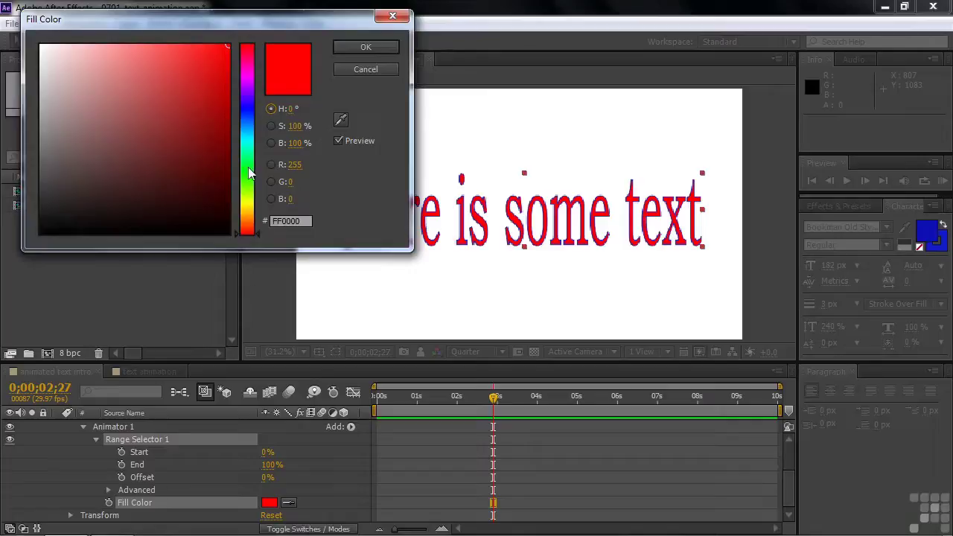
{"action": "left_click", "coordinate": [247, 173]}
{"action": "left_click", "coordinate": [208, 89]}
{"action": "left_click", "coordinate": [368, 50]}
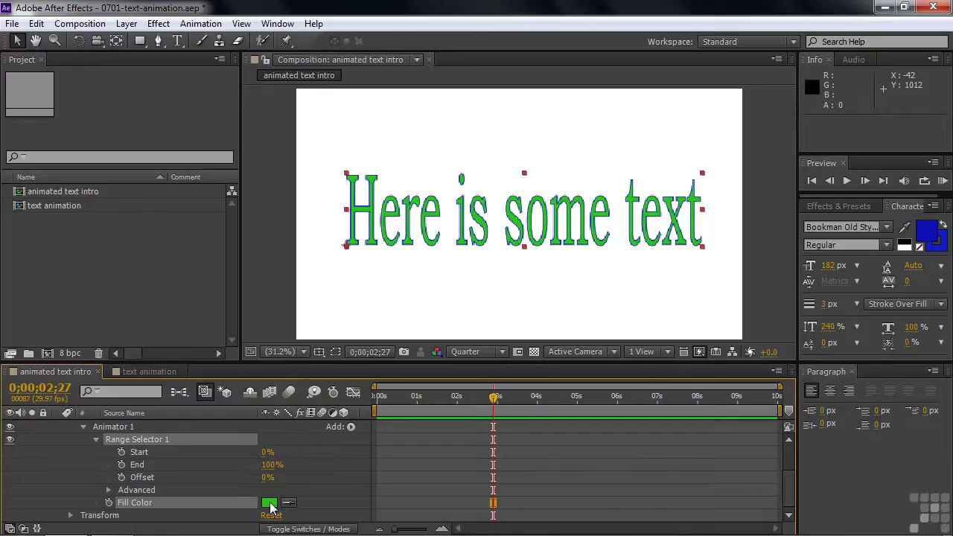
Limit the range selector to the word "Here" by setting End to about 24% and Offset to 0%
{"action": "left_click", "coordinate": [120, 427]}
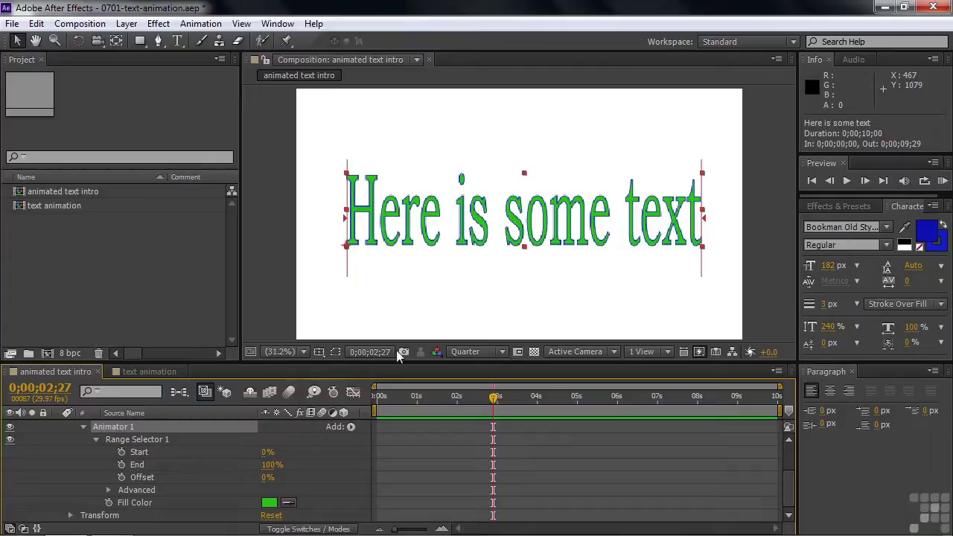
{"action": "left_click_drag", "start_coordinate": [704, 219], "coordinate": [449, 218]}
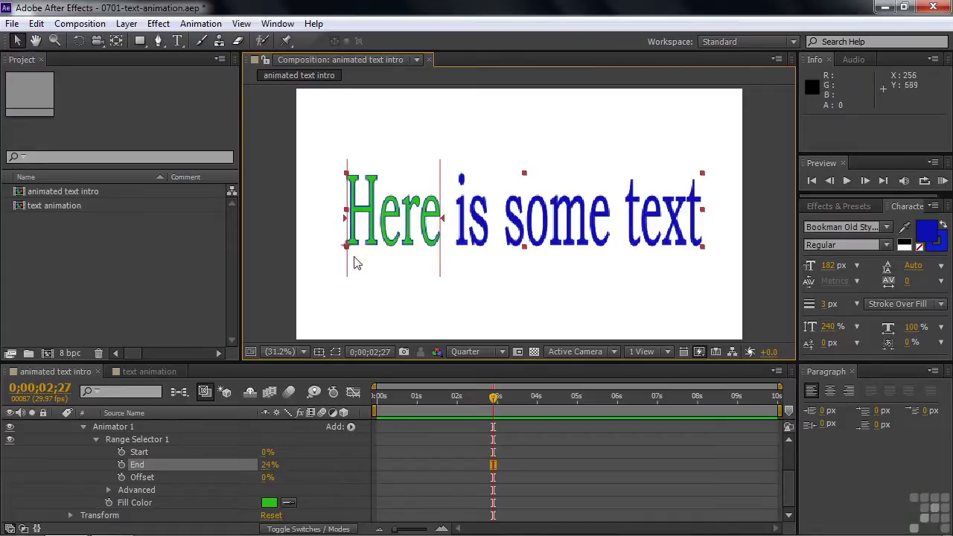
{"action": "mouse_move", "coordinate": [266, 478]}
{"action": "left_mouse_down"}
{"action": "mouse_move", "coordinate": [310, 479]}
{"action": "mouse_move", "coordinate": [268, 482]}
{"action": "left_mouse_up"}
{"action": "left_click", "coordinate": [270, 479]}
{"action": "type", "text": "0"}
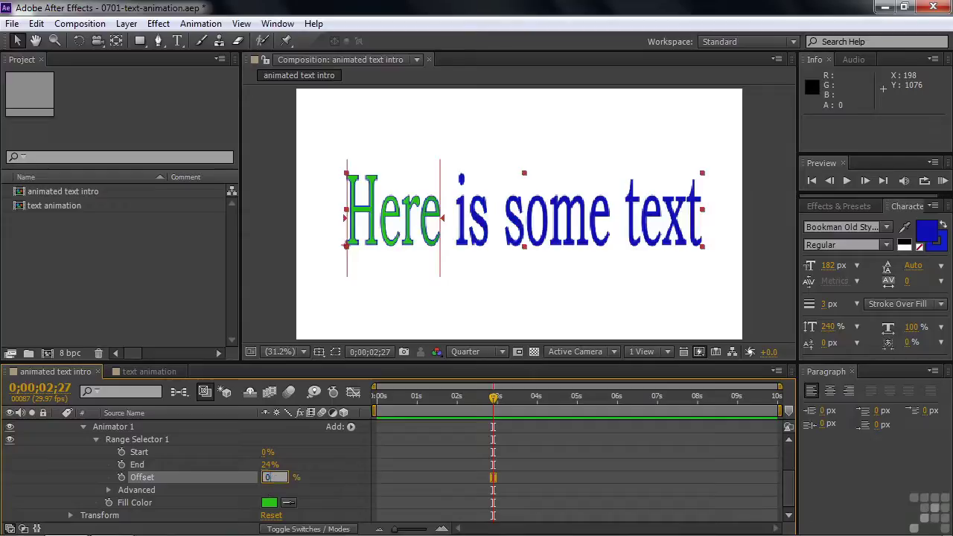
{"action": "left_click", "coordinate": [238, 485]}
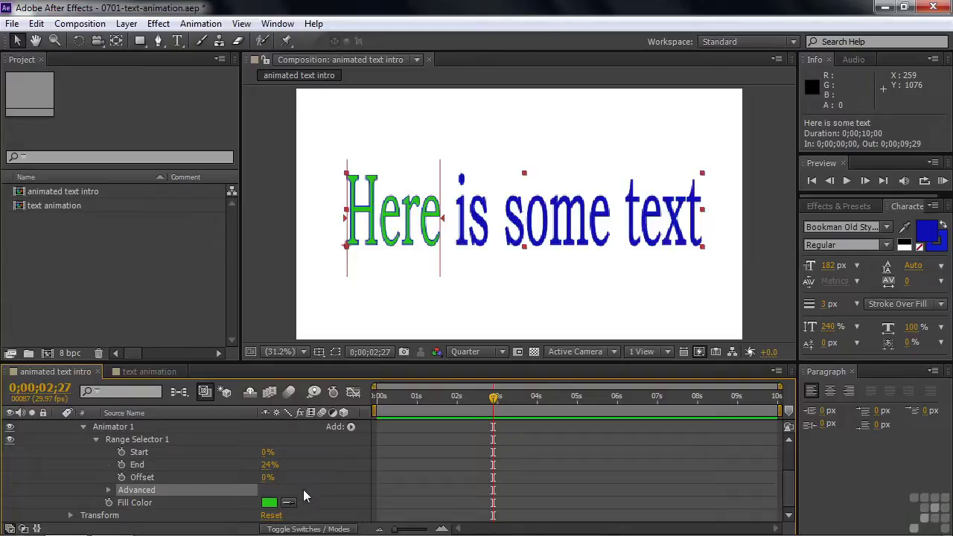
Add an Opacity property to Animator 1 and set it to about 39%
{"action": "left_click", "coordinate": [351, 429]}
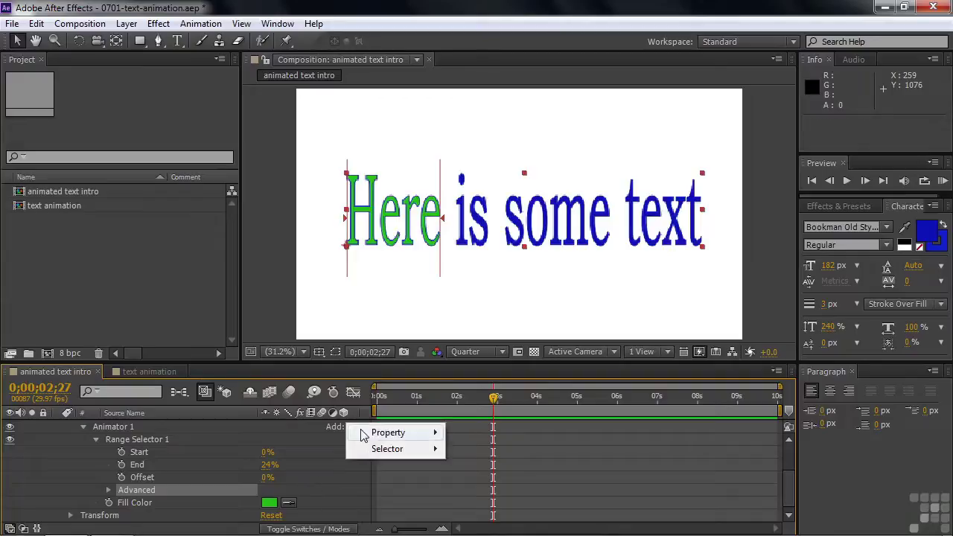
{"action": "mouse_move", "coordinate": [372, 433]}
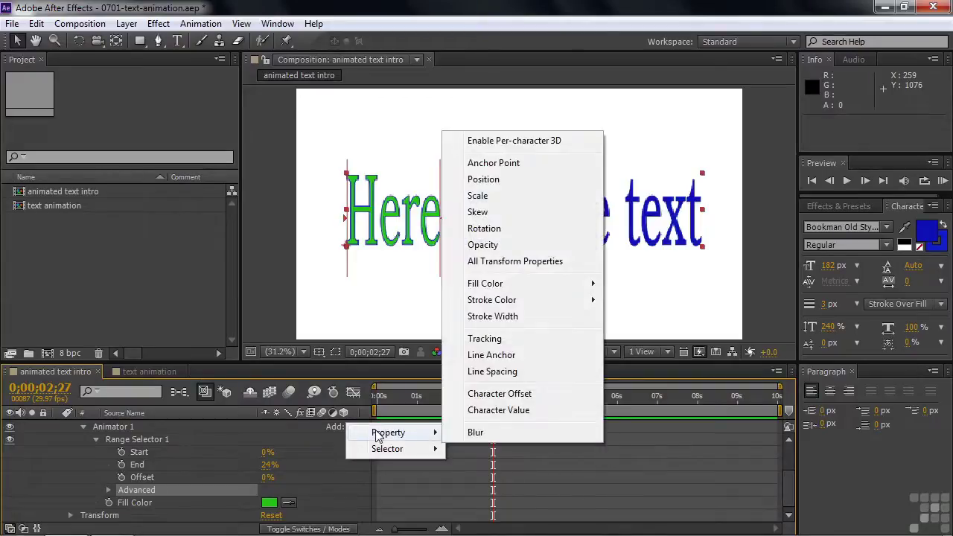
{"action": "left_click", "coordinate": [511, 246]}
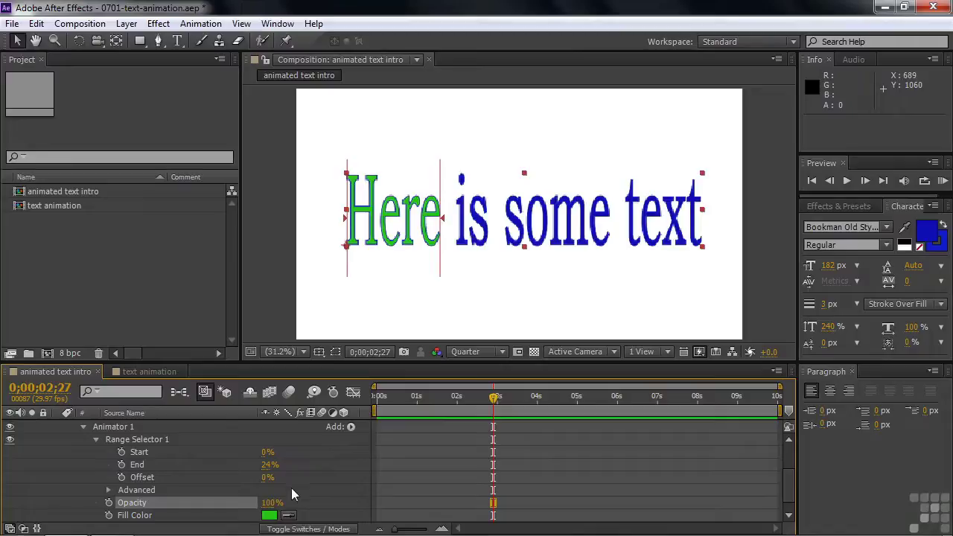
{"action": "left_click_drag", "start_coordinate": [272, 507], "coordinate": [229, 506]}
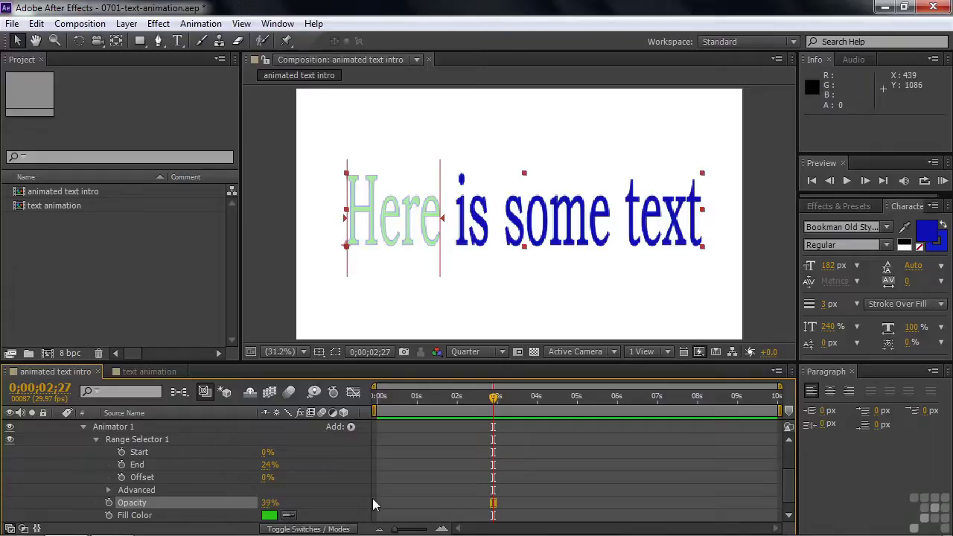
Shift the animator's range onto the word "some" with Start about 53%, End about 34% and Offset about 18%
{"action": "left_click_drag", "start_coordinate": [265, 483], "coordinate": [260, 445]}
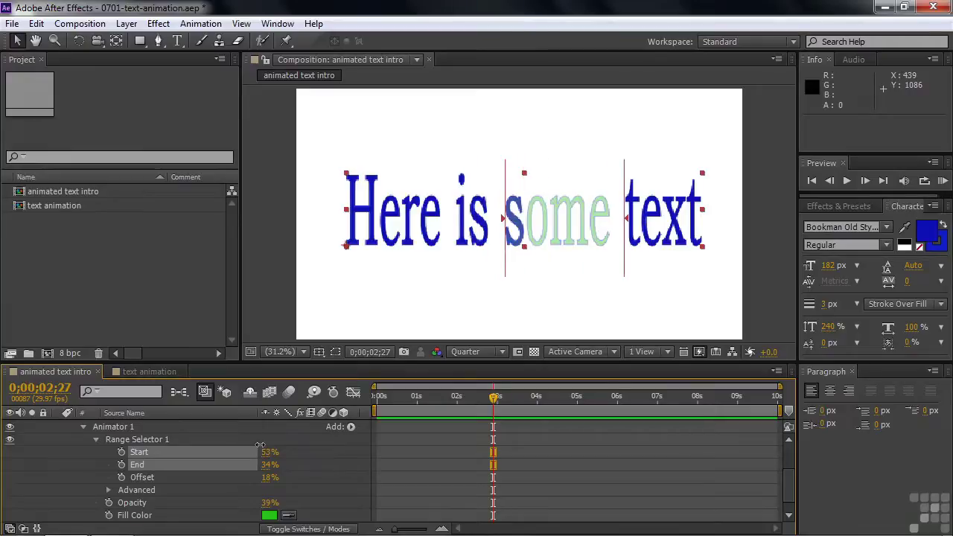
{"action": "left_click", "coordinate": [264, 452]}
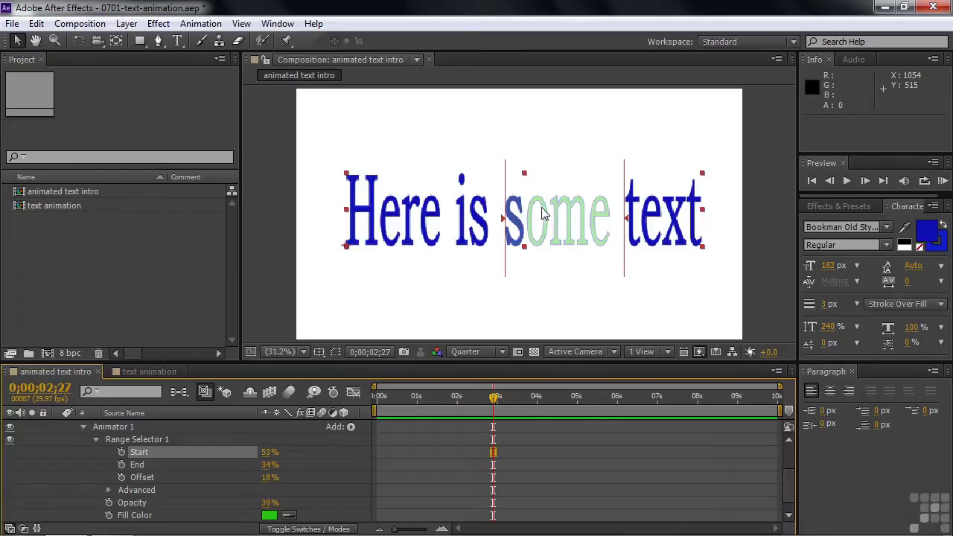
Switch to the text animation composition and preview the effects of its animated text layers from the start
{"action": "left_click", "coordinate": [166, 372]}
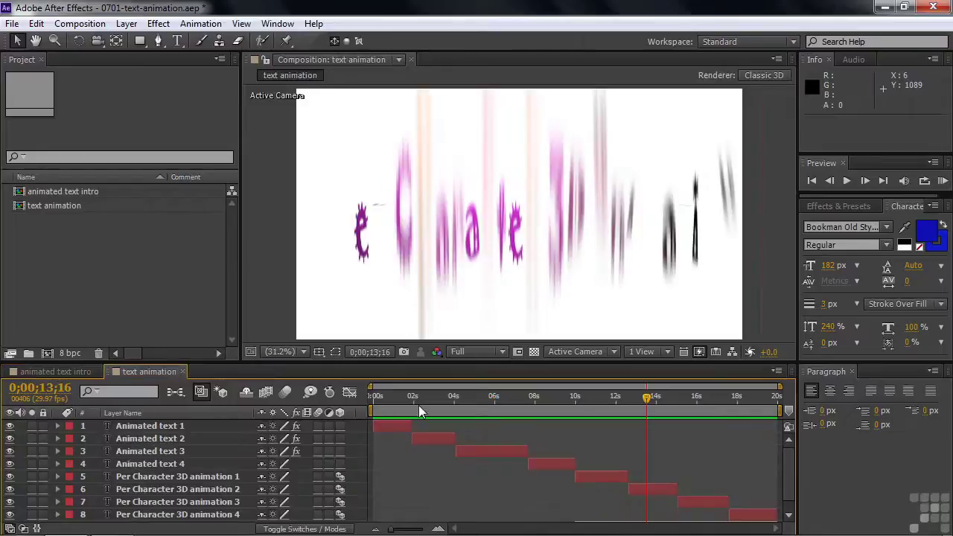
{"action": "left_click_drag", "start_coordinate": [650, 402], "coordinate": [289, 420]}
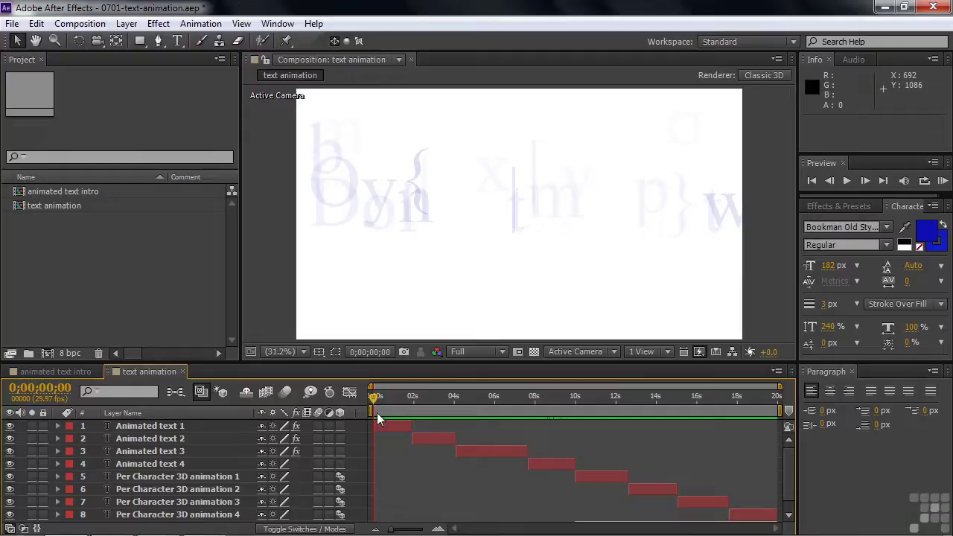
{"action": "key", "text": "space"}
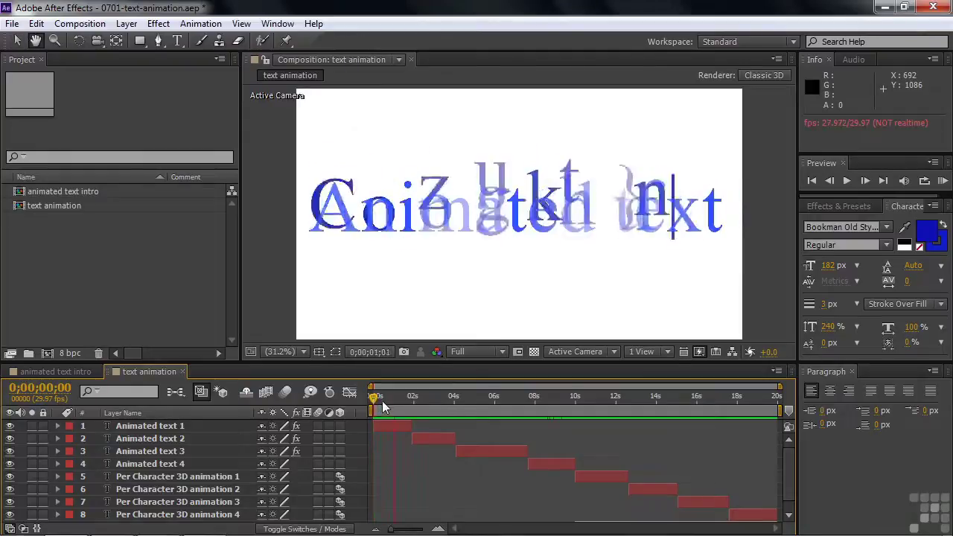
{"action": "mouse_move", "coordinate": [396, 399]}
{"action": "left_mouse_down"}
{"action": "mouse_move", "coordinate": [374, 400]}
{"action": "mouse_move", "coordinate": [389, 412]}
{"action": "left_mouse_up"}
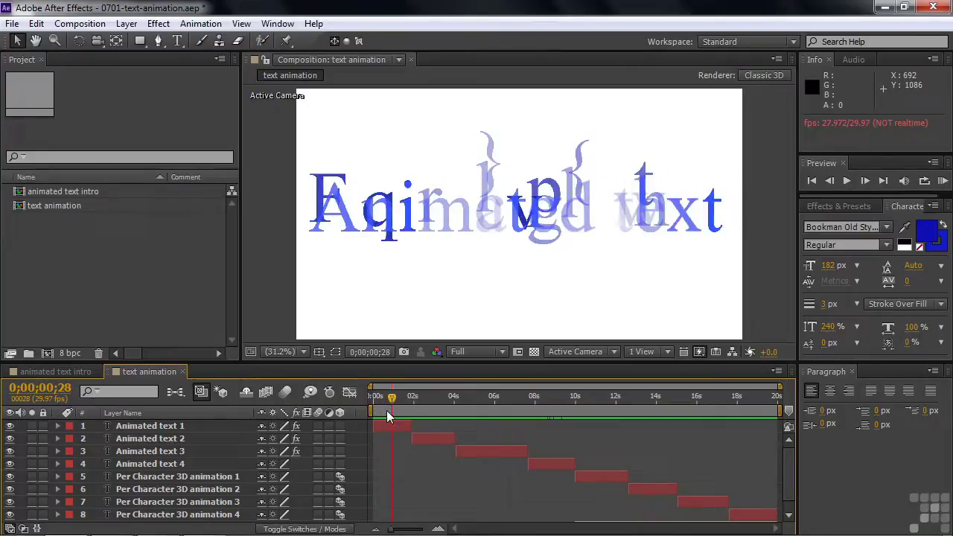
{"action": "key", "text": "space"}
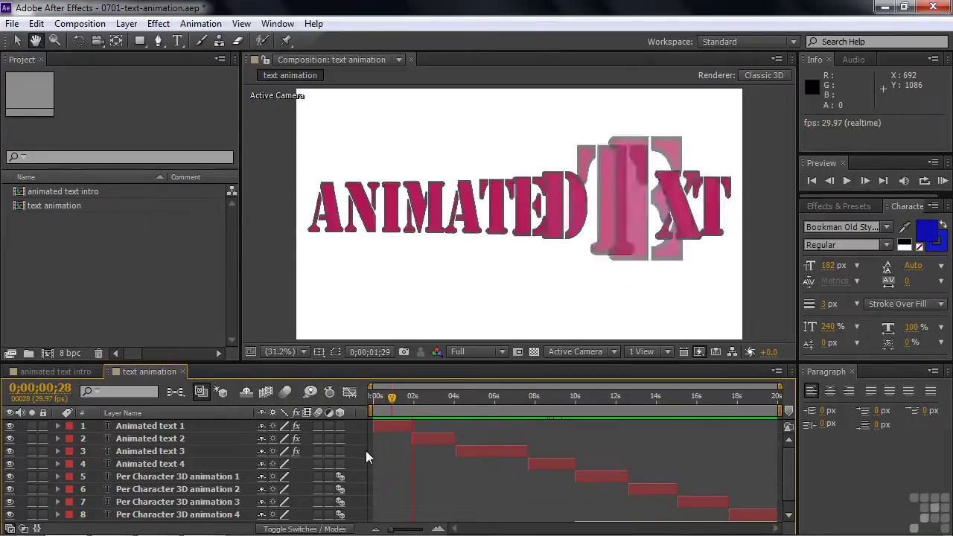
{"action": "mouse_move", "coordinate": [438, 409]}
{"action": "left_mouse_down"}
{"action": "mouse_move", "coordinate": [442, 400]}
{"action": "mouse_move", "coordinate": [425, 396]}
{"action": "mouse_move", "coordinate": [432, 403]}
{"action": "mouse_move", "coordinate": [421, 401]}
{"action": "mouse_move", "coordinate": [425, 409]}
{"action": "left_mouse_up"}
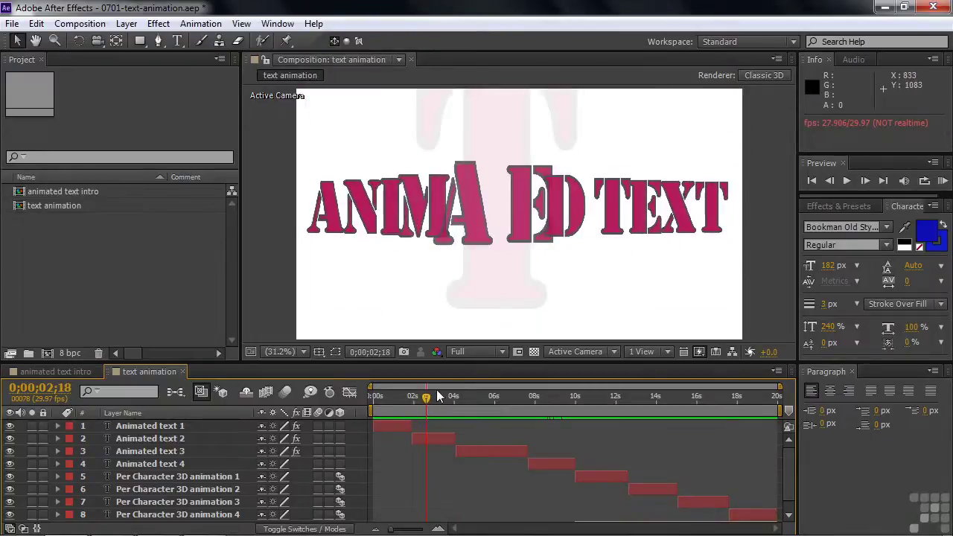
{"action": "key", "text": "space"}
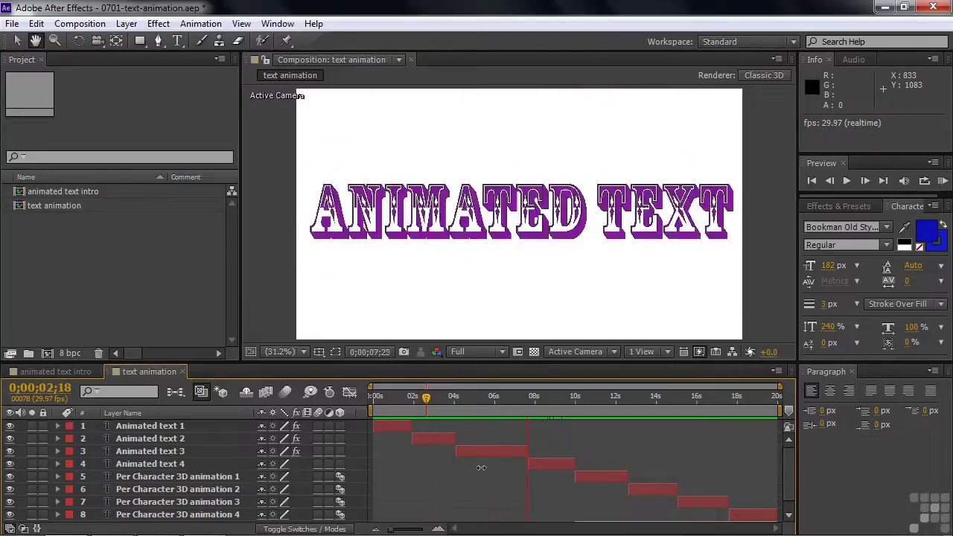
{"action": "key", "text": "space"}
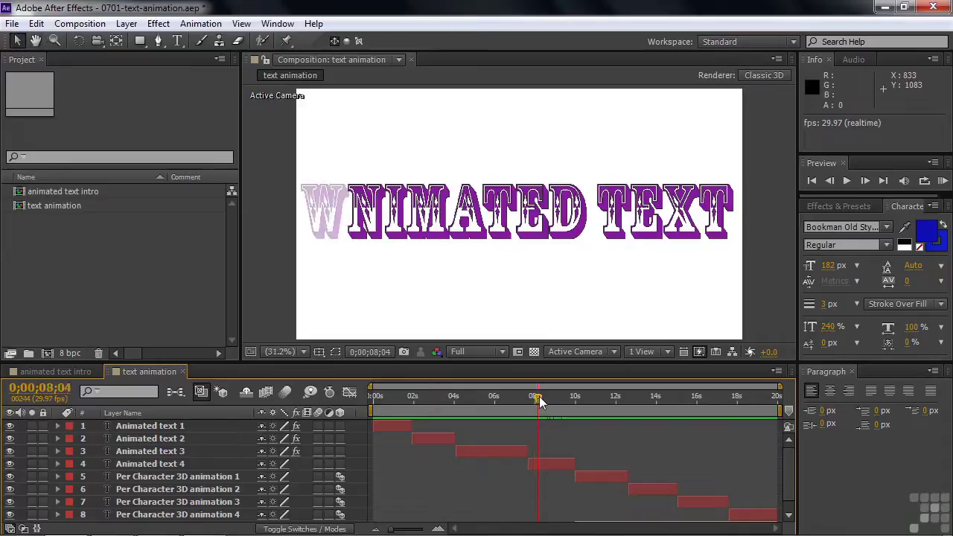
Expand the Animated text 4 layer and examine how its range selector's keyframed End value drives the letters from about 8 seconds
{"action": "mouse_move", "coordinate": [539, 398]}
{"action": "left_mouse_down"}
{"action": "mouse_move", "coordinate": [562, 400]}
{"action": "mouse_move", "coordinate": [536, 400]}
{"action": "left_mouse_up"}
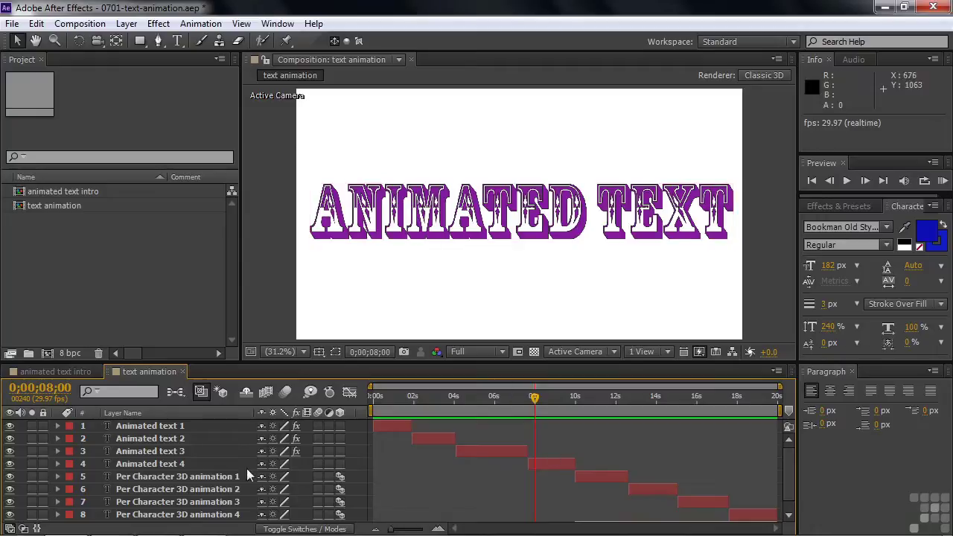
{"action": "left_click", "coordinate": [58, 463]}
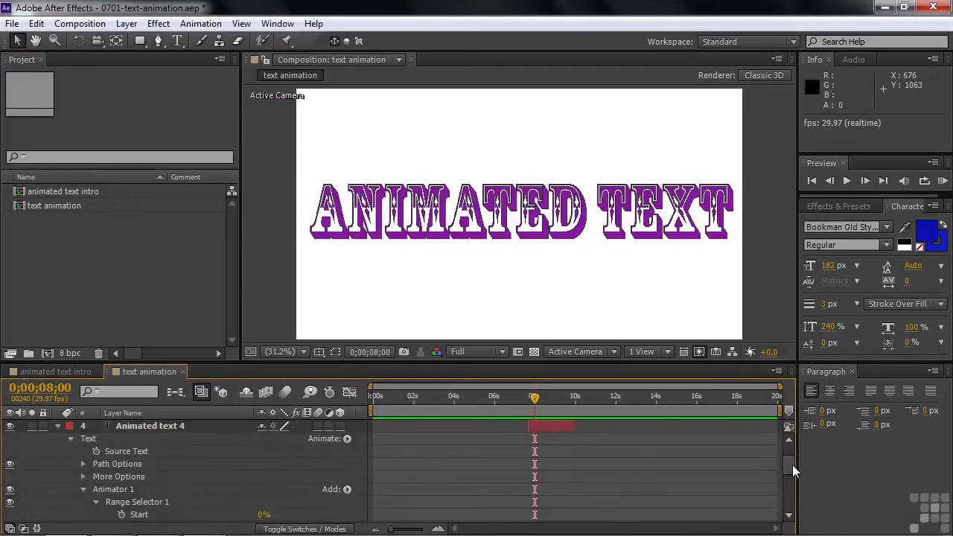
{"action": "scroll", "coordinate": [790, 469], "scroll_direction": "down", "scroll_amount": 3}
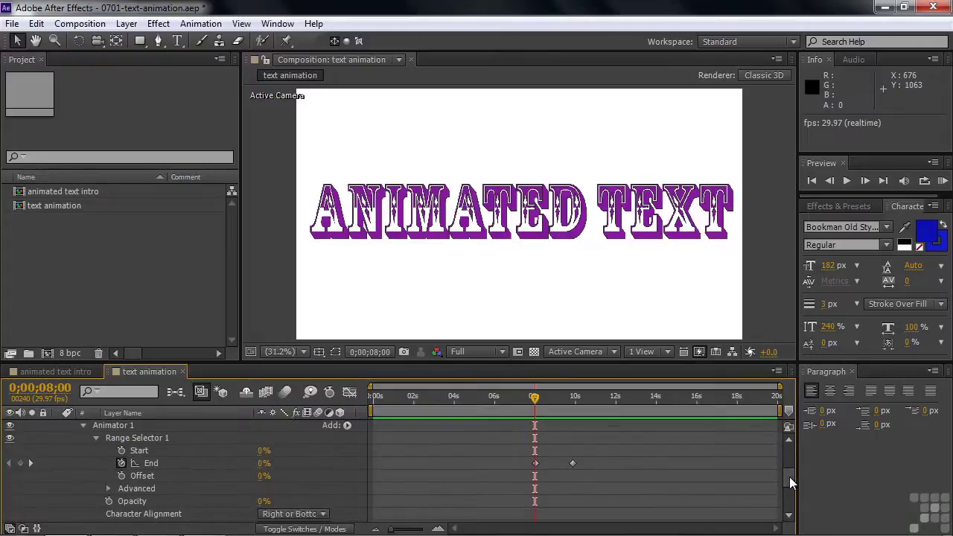
{"action": "mouse_move", "coordinate": [534, 397]}
{"action": "left_mouse_down"}
{"action": "mouse_move", "coordinate": [561, 403]}
{"action": "mouse_move", "coordinate": [537, 402]}
{"action": "left_mouse_up"}
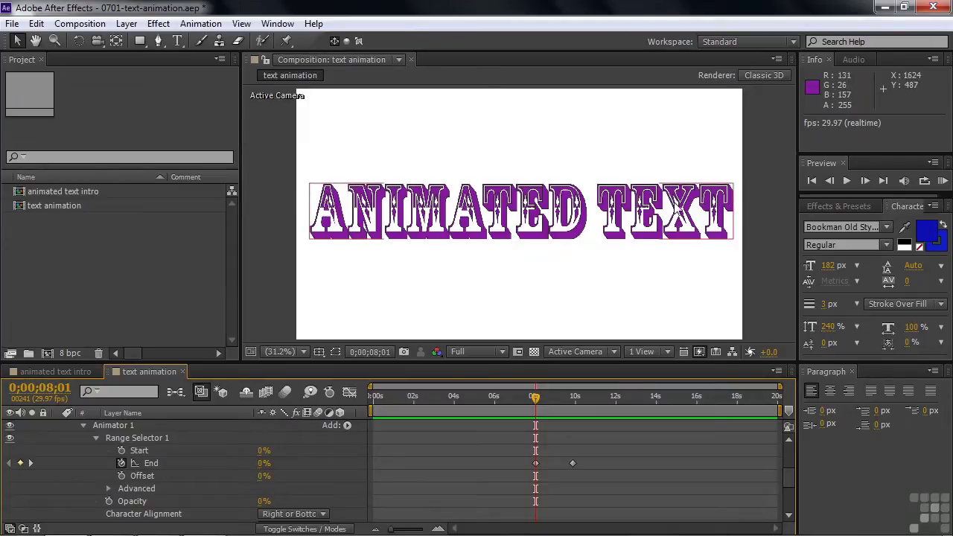
{"action": "key", "text": "space"}
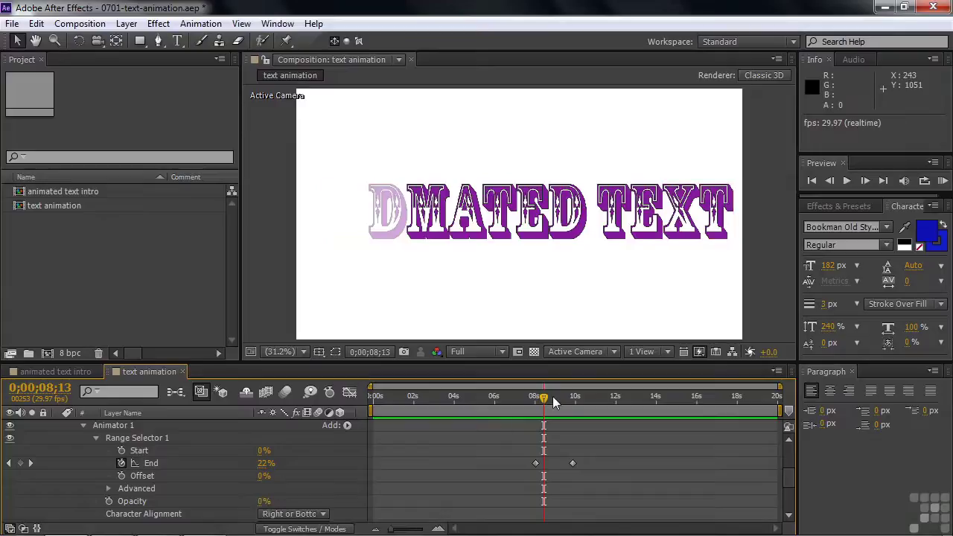
{"action": "mouse_move", "coordinate": [547, 401]}
{"action": "left_mouse_down"}
{"action": "mouse_move", "coordinate": [541, 396]}
{"action": "mouse_move", "coordinate": [562, 400]}
{"action": "mouse_move", "coordinate": [550, 399]}
{"action": "left_mouse_up"}
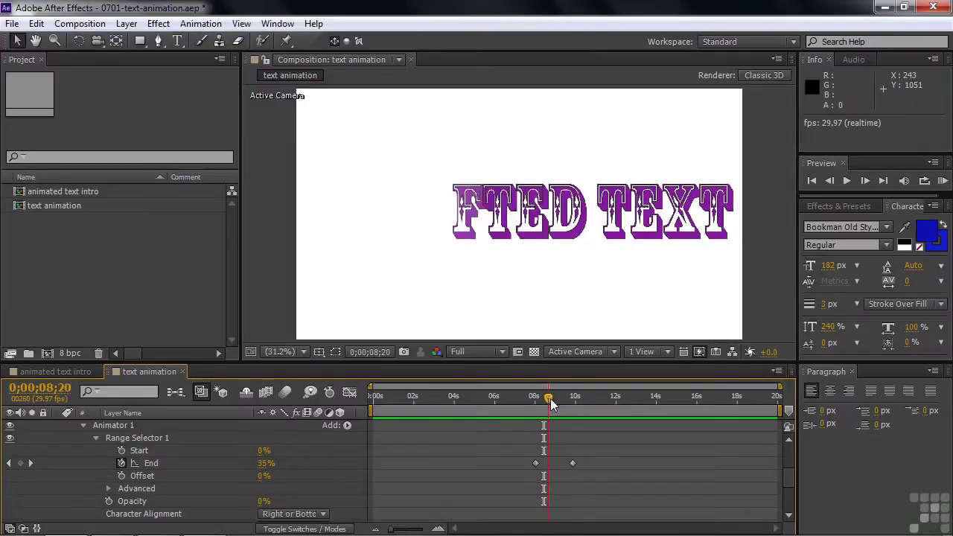
Try a Character Offset of 0 on Animated text 4 at 0;00;08;13, and settle on a value of 31
{"action": "left_click_drag", "start_coordinate": [792, 477], "coordinate": [791, 490]}
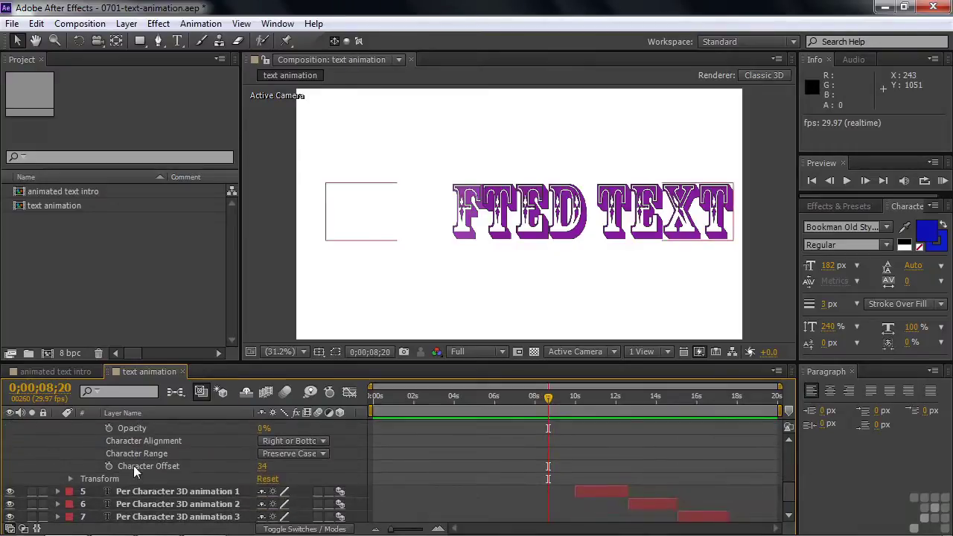
{"action": "left_click", "coordinate": [263, 467]}
{"action": "left_click", "coordinate": [234, 468]}
{"action": "mouse_move", "coordinate": [547, 401]}
{"action": "left_mouse_down"}
{"action": "mouse_move", "coordinate": [530, 400]}
{"action": "mouse_move", "coordinate": [549, 404]}
{"action": "mouse_move", "coordinate": [540, 404]}
{"action": "left_mouse_up"}
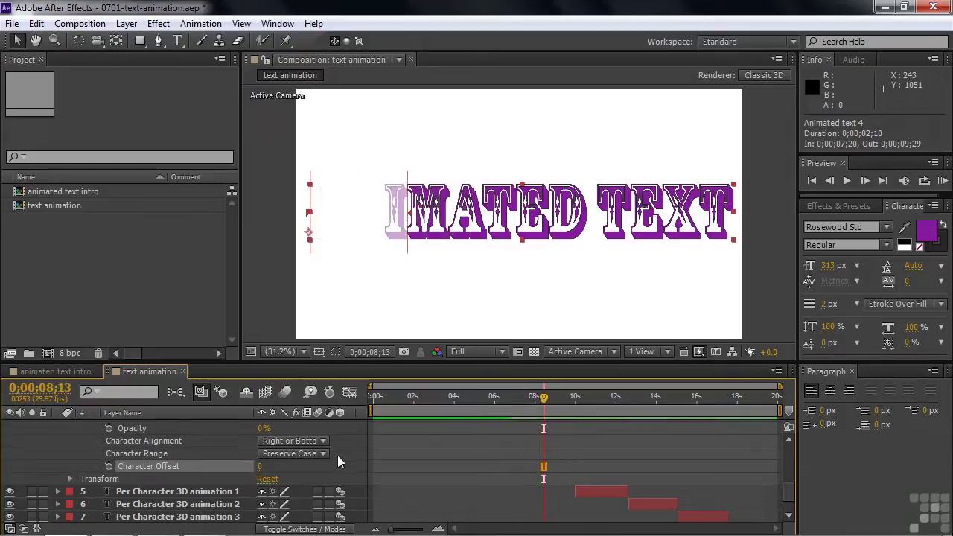
{"action": "left_click_drag", "start_coordinate": [263, 470], "coordinate": [287, 469]}
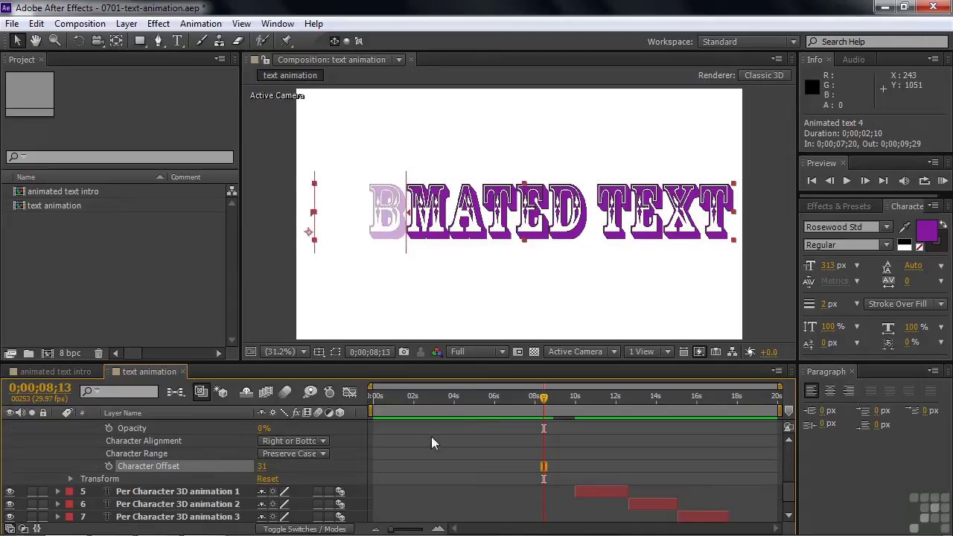
Preview the Animated text 4 animation from 0;00;08;03 and collapse the layer's properties
{"action": "mouse_move", "coordinate": [545, 400]}
{"action": "left_mouse_down"}
{"action": "mouse_move", "coordinate": [530, 402]}
{"action": "mouse_move", "coordinate": [551, 405]}
{"action": "mouse_move", "coordinate": [541, 409]}
{"action": "left_mouse_up"}
{"action": "left_click_drag", "start_coordinate": [789, 492], "coordinate": [786, 477]}
{"action": "left_click_drag", "start_coordinate": [541, 402], "coordinate": [537, 402]}
{"action": "key", "text": "space"}
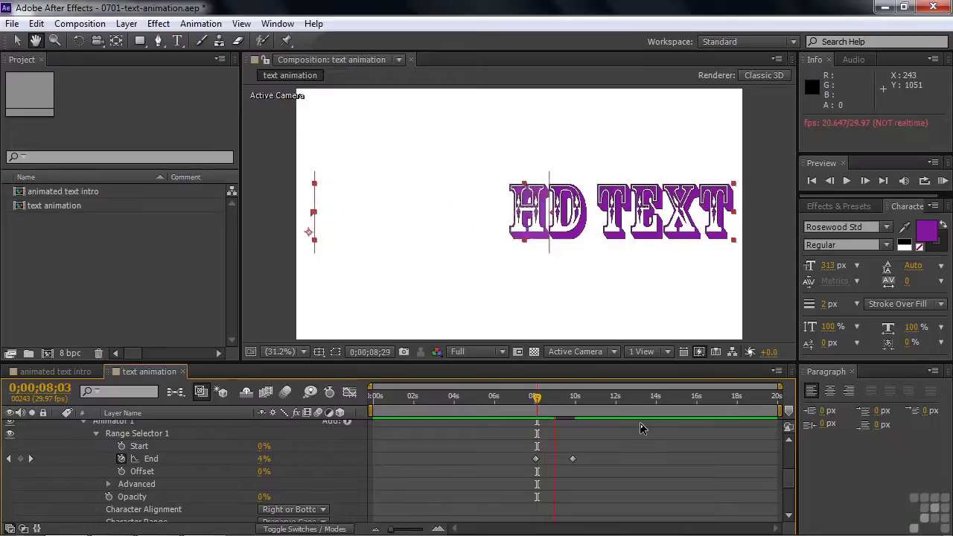
{"action": "left_click_drag", "start_coordinate": [785, 486], "coordinate": [789, 456]}
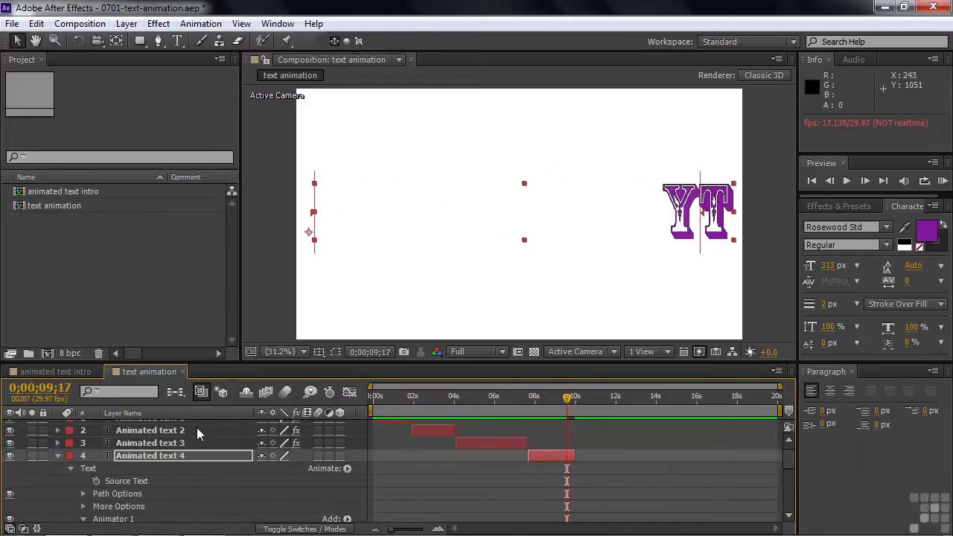
{"action": "left_click", "coordinate": [58, 456]}
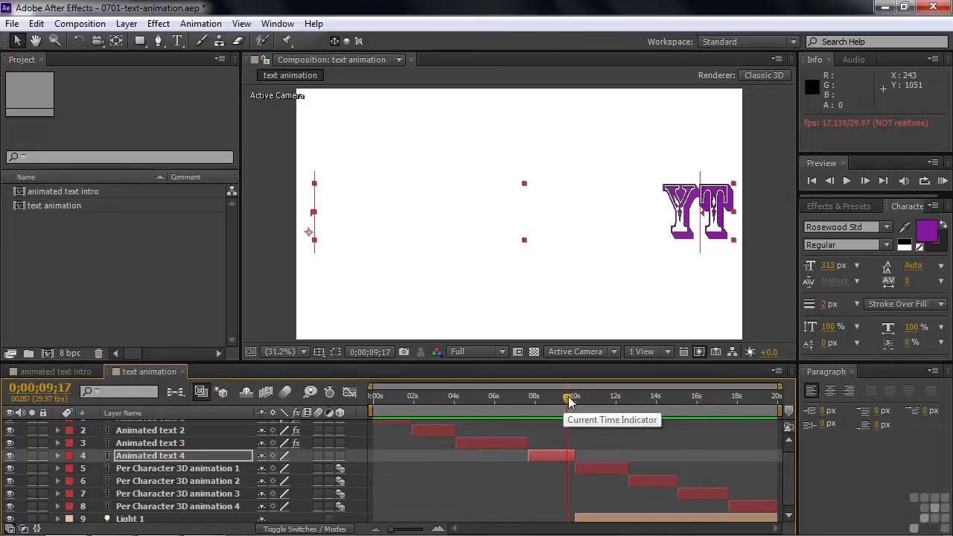
Play the per-character 3D animations from 0;00;09;17 onward, and replay the first text animations from 0;00;00;09
{"action": "key", "text": "space"}
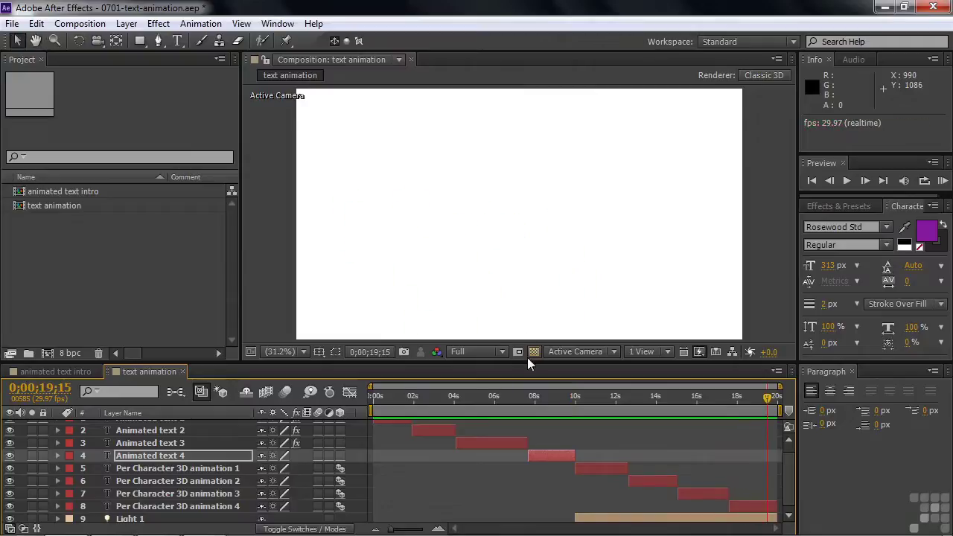
{"action": "left_click", "coordinate": [379, 402]}
{"action": "key", "text": "space"}
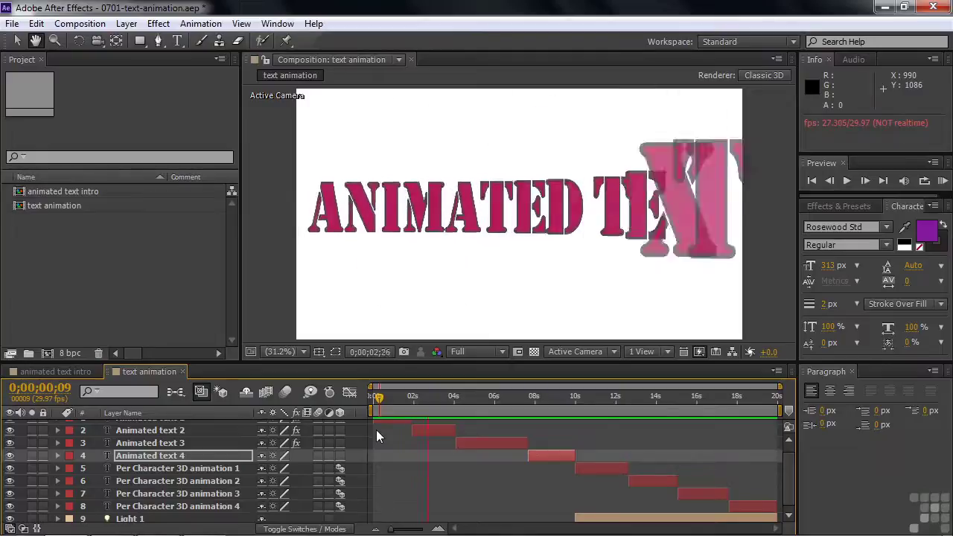
{"action": "key", "text": "space"}
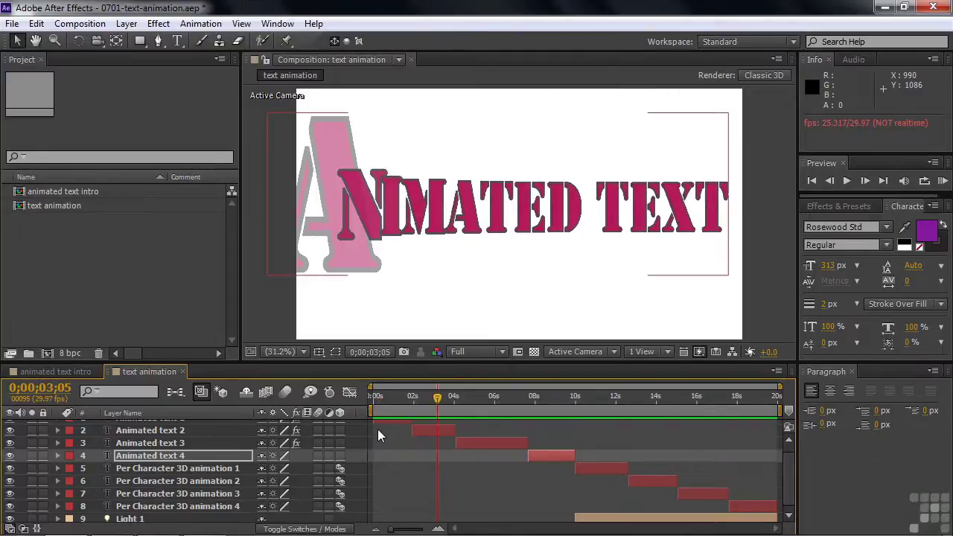